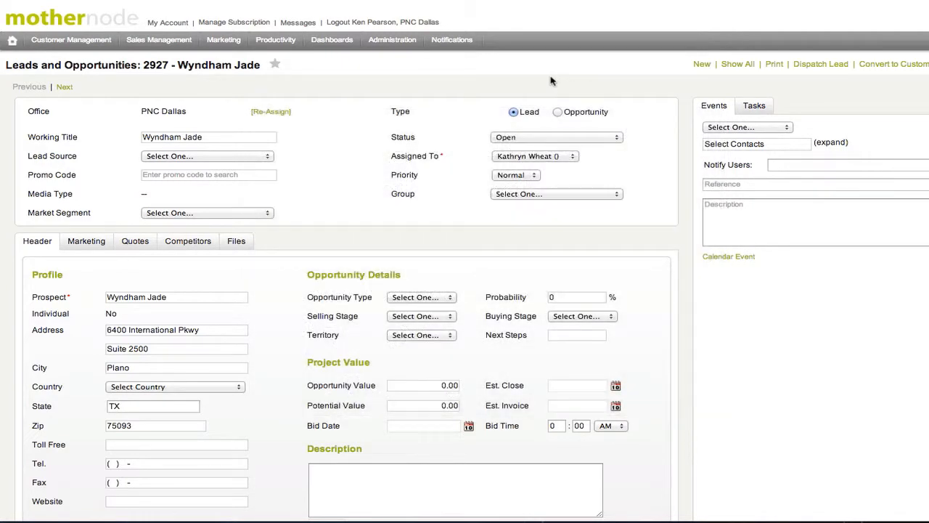
# Step: Go to Administration > Custom Fields and start a new field with Add Field
pyautogui.scroll(-5, 204, 205)
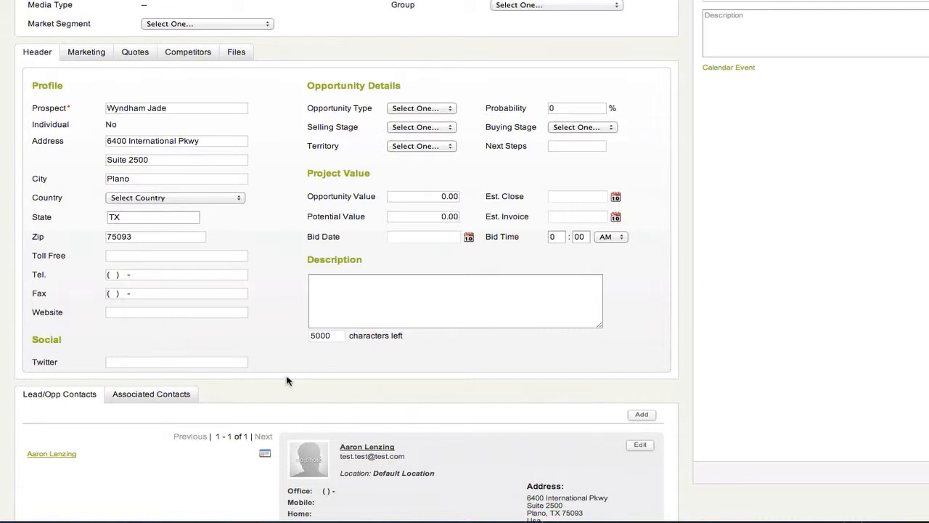
pyautogui.scroll(5, 287, 381)
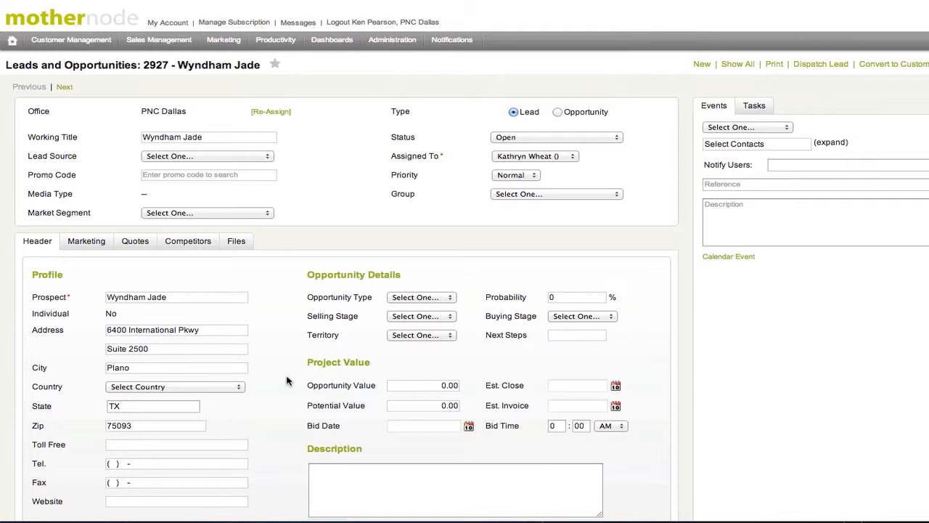
pyautogui.moveTo(392, 45)
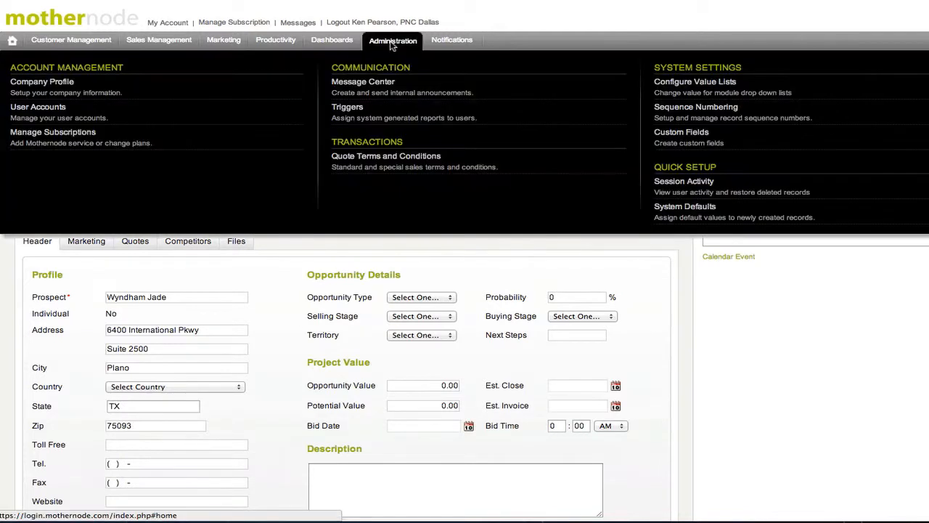
pyautogui.click(673, 136)
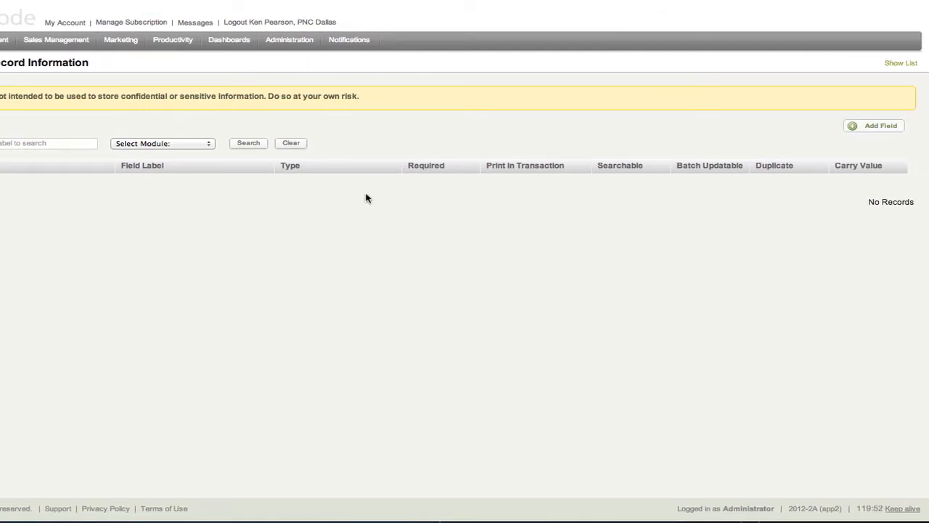
pyautogui.click(875, 128)
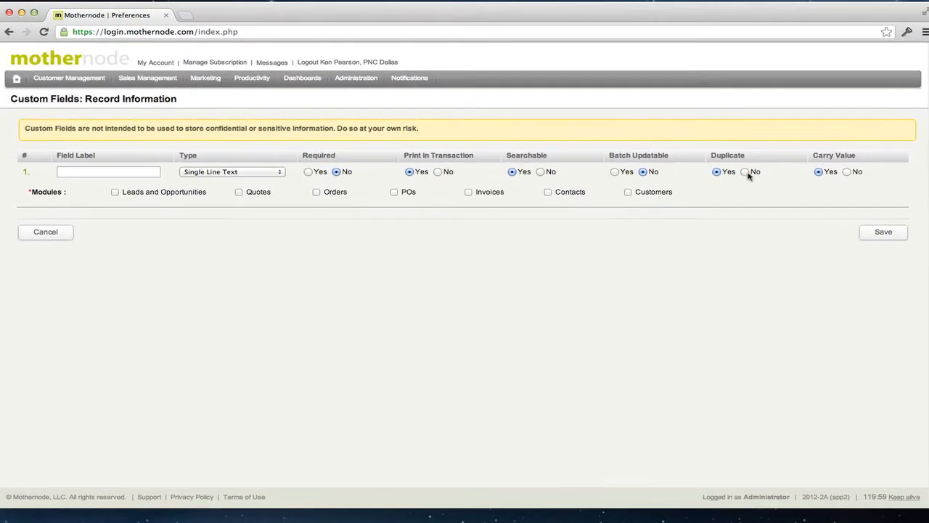
# Step: Enter 'Cost of Lead' as the new custom field's label
pyautogui.click(103, 175)
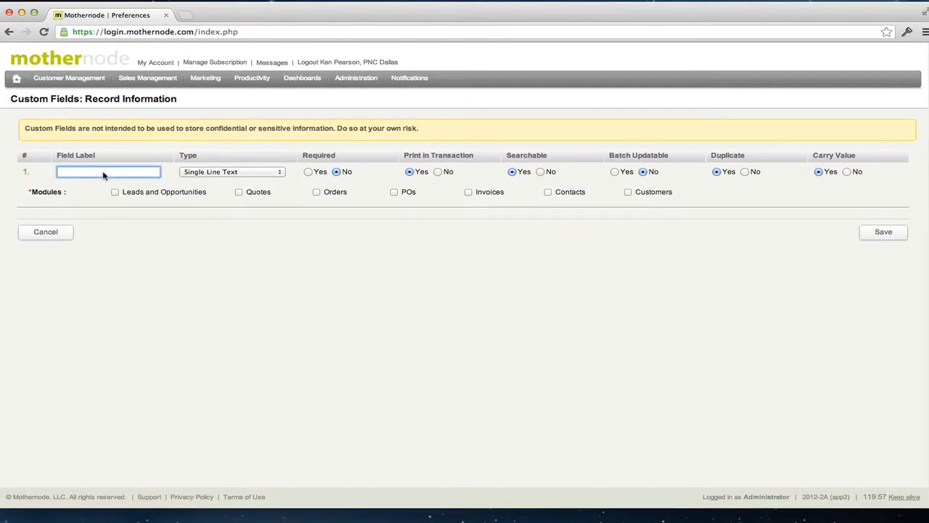
pyautogui.write('Co')
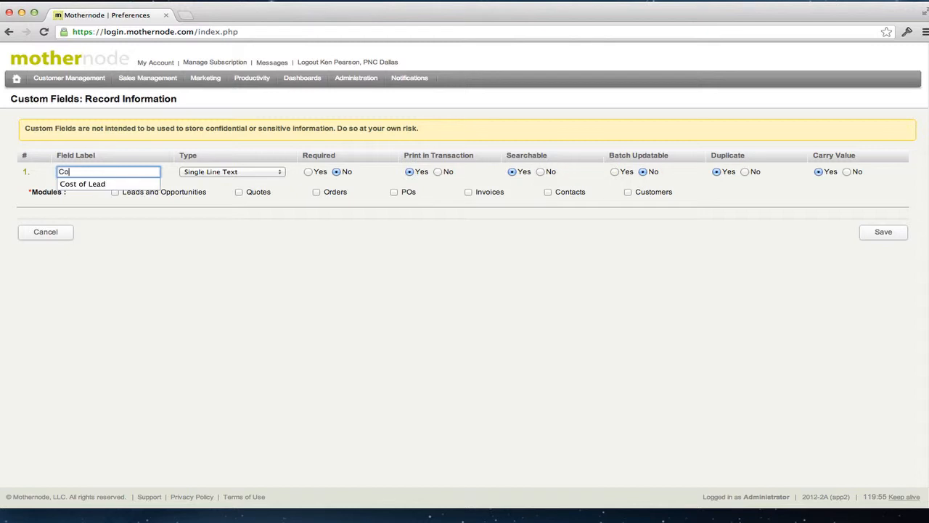
pyautogui.write('st of Lead')
pyautogui.click(172, 178)
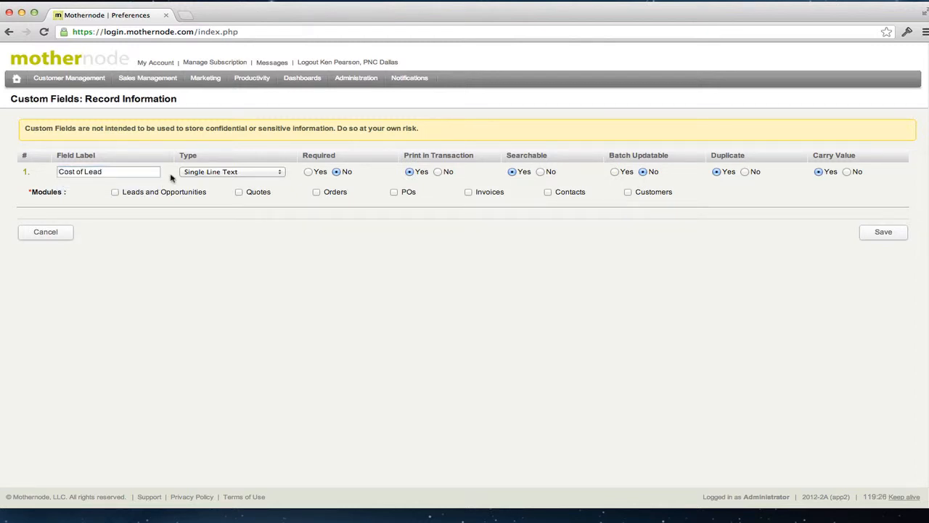
pyautogui.click(256, 175)
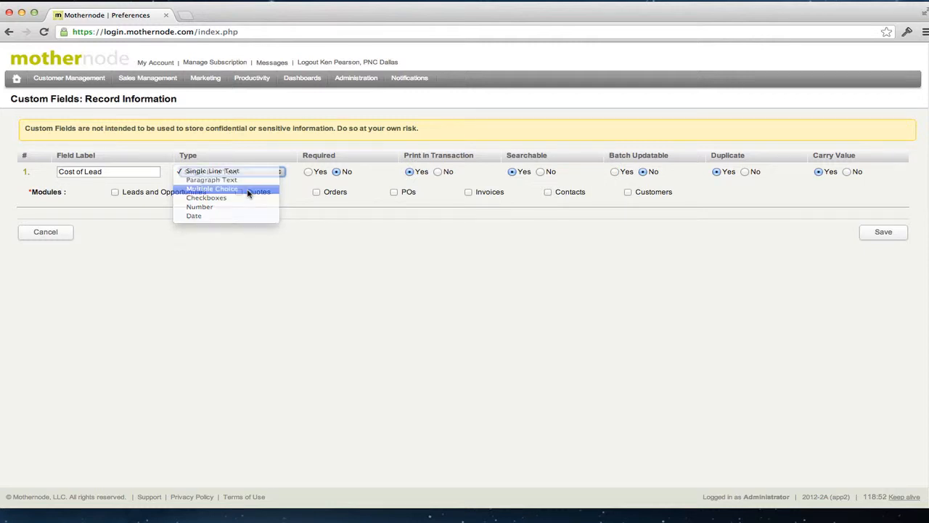
# Step: Set the field type to Multiple Choice with options 0.00, $50 and $100
pyautogui.click(247, 190)
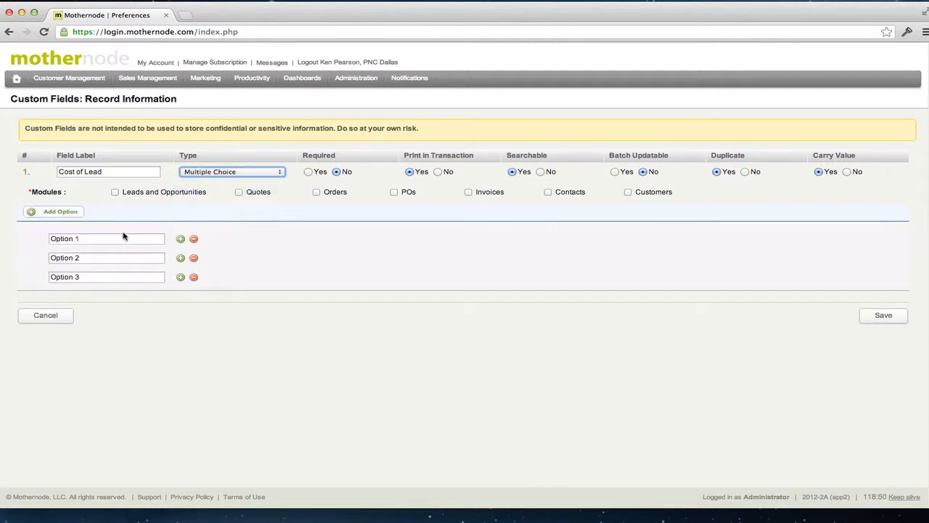
pyautogui.moveTo(116, 240); pyautogui.dragTo(32, 239)
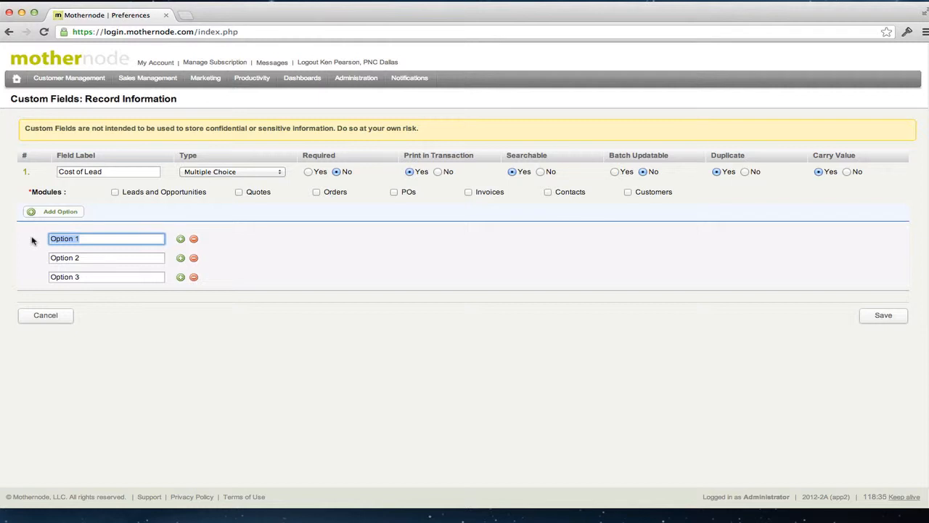
pyautogui.write('0.00')
pyautogui.moveTo(77, 259); pyautogui.dragTo(46, 261)
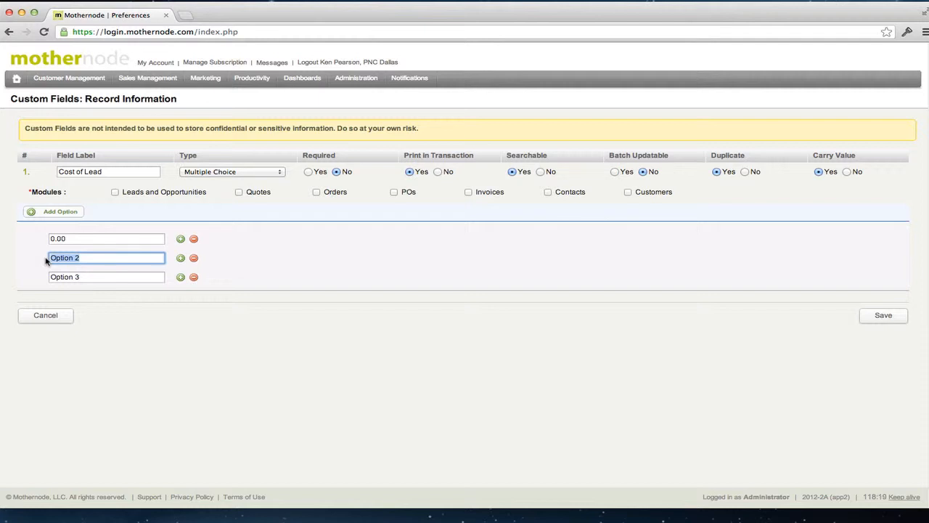
pyautogui.write('$50')
pyautogui.moveTo(94, 279); pyautogui.dragTo(49, 279)
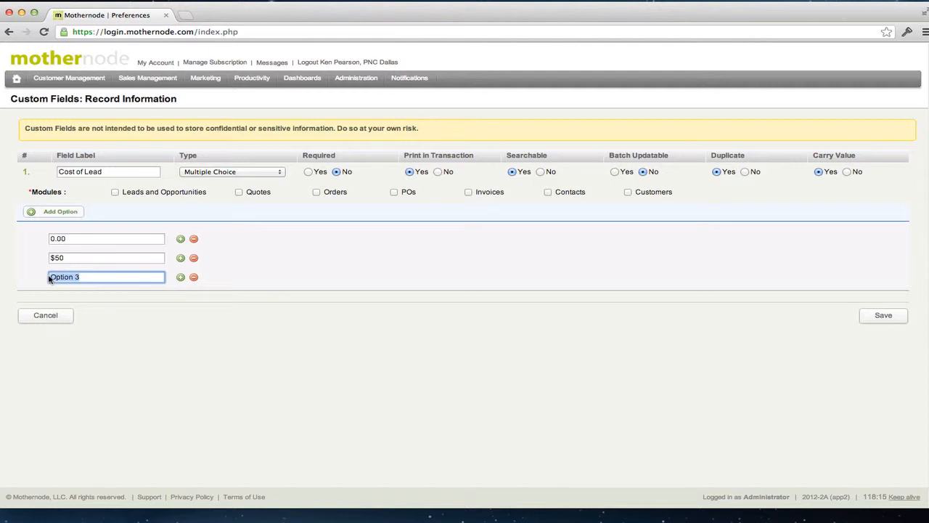
pyautogui.write('$100')
pyautogui.click(21, 255)
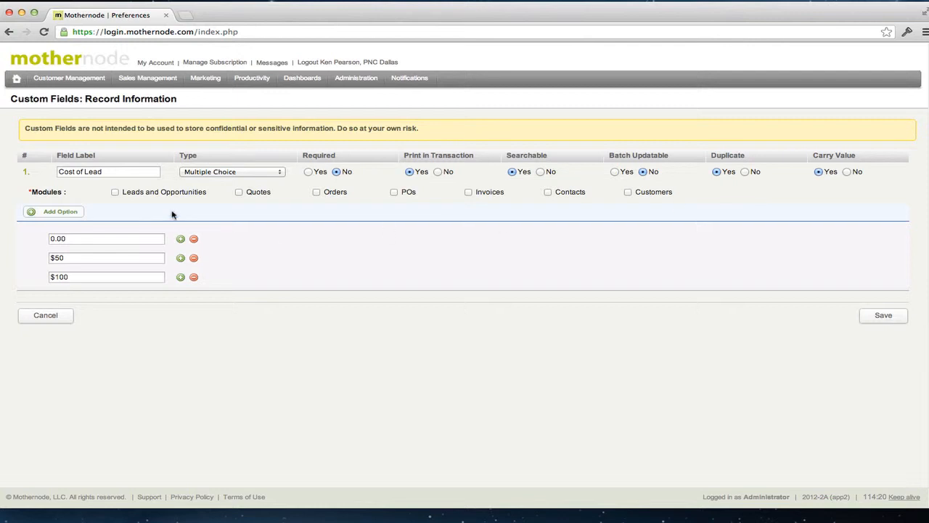
# Step: Apply the field to Leads and Opportunities and Quotes, keep Carry Value on, and save
pyautogui.click(115, 192)
pyautogui.click(240, 192)
pyautogui.click(848, 172)
pyautogui.click(818, 172)
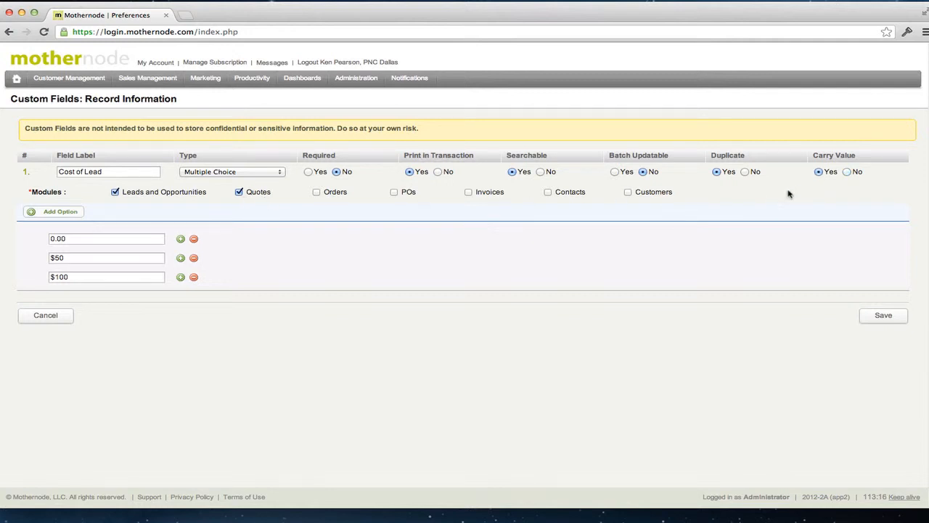
pyautogui.click(884, 316)
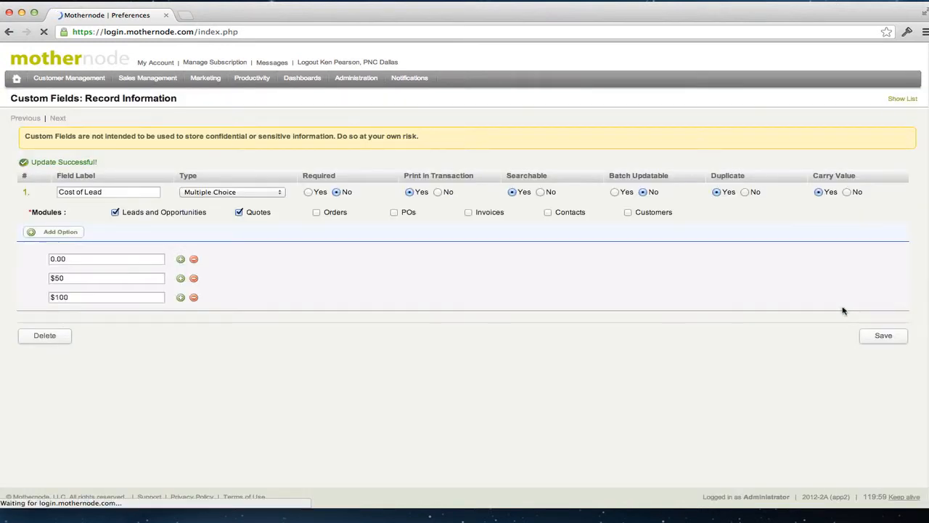
pyautogui.click(903, 98)
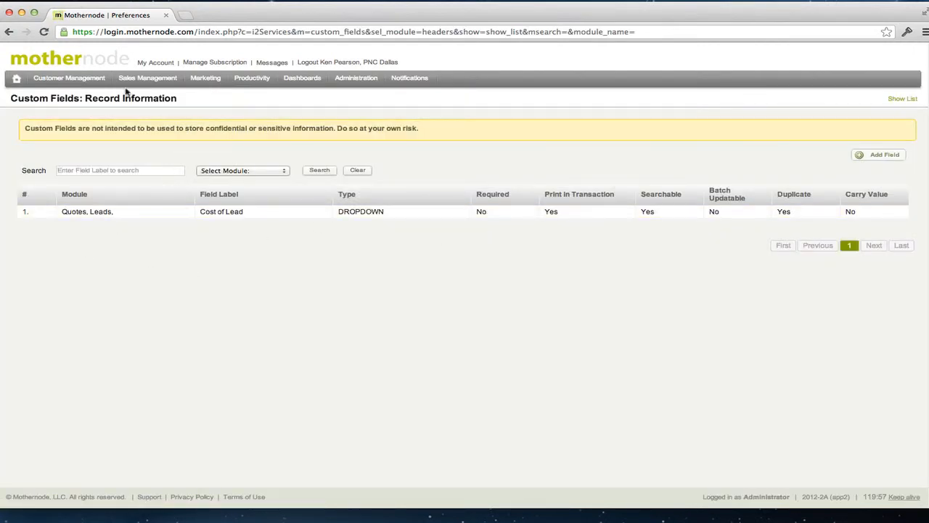
pyautogui.moveTo(129, 79)
pyautogui.click(120, 122)
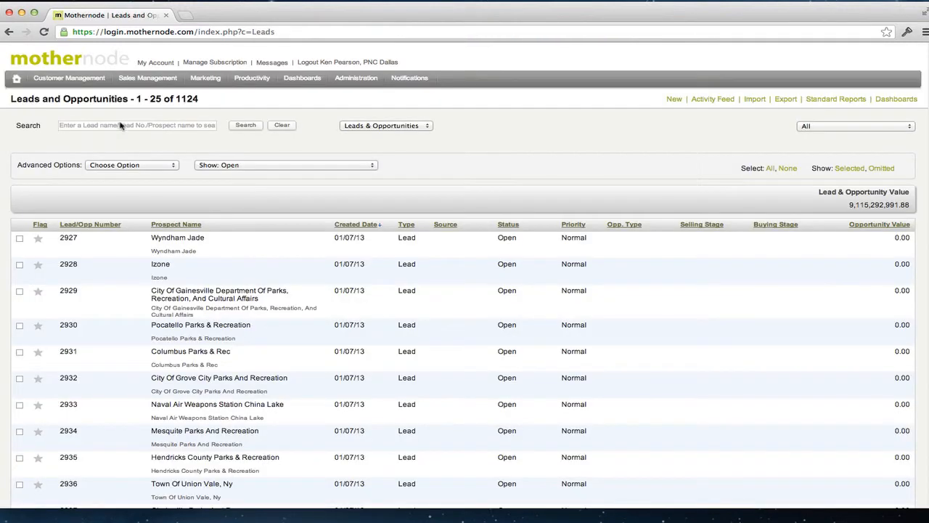
pyautogui.click(191, 241)
pyautogui.scroll(-3, 191, 240)
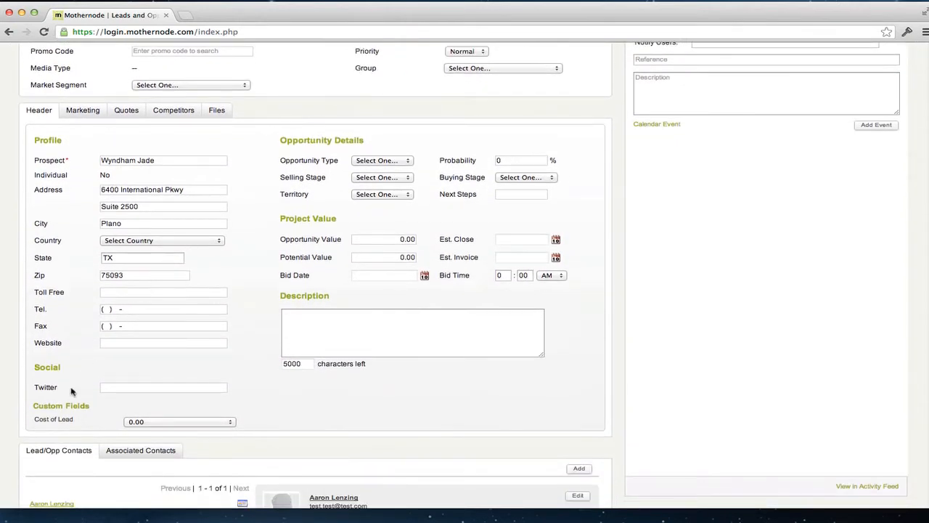
pyautogui.click(172, 428)
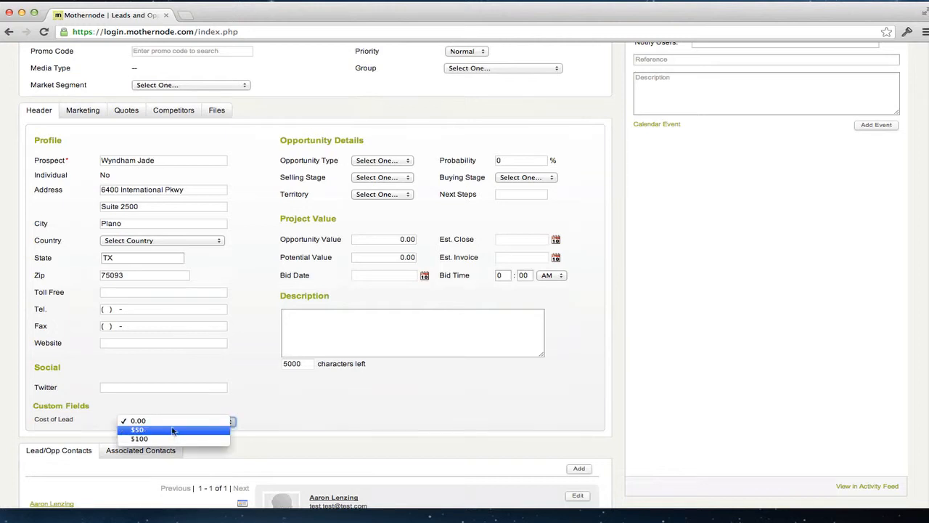
pyautogui.click(172, 432)
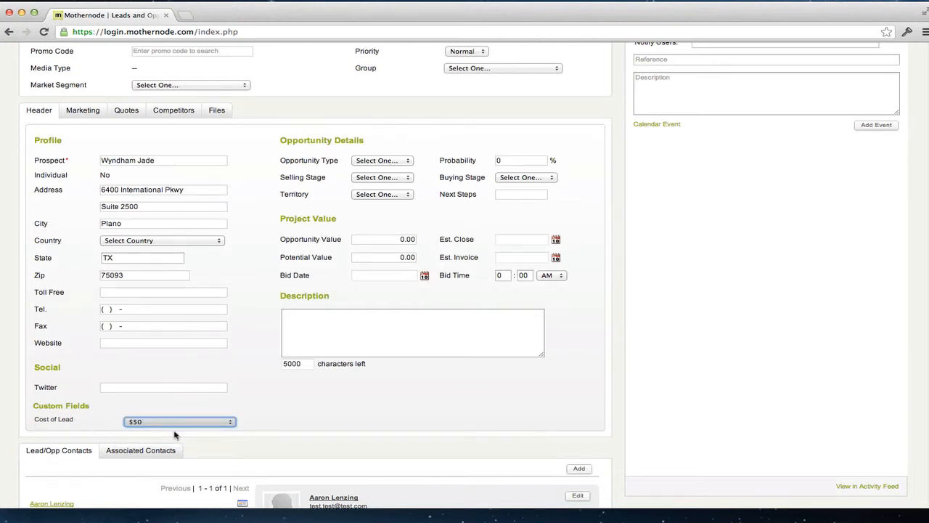
pyautogui.scroll(-5, 622, 452)
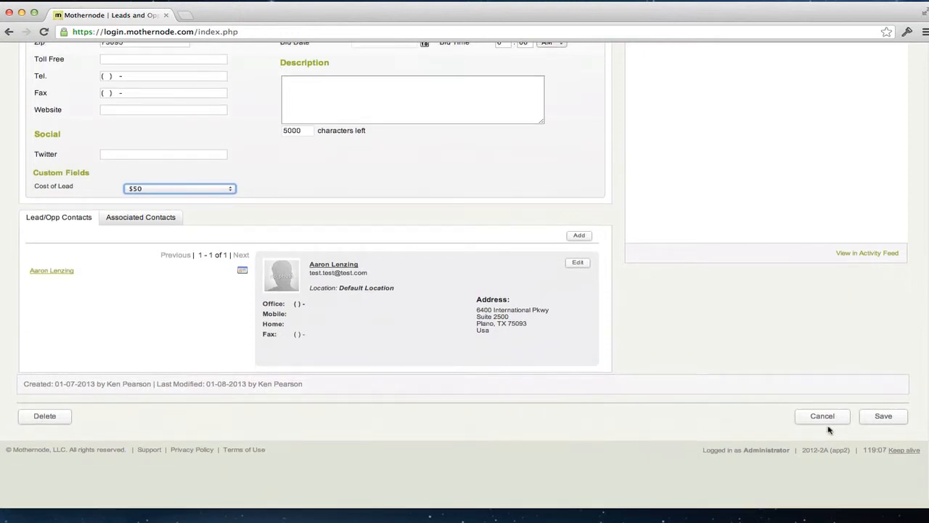
pyautogui.click(883, 416)
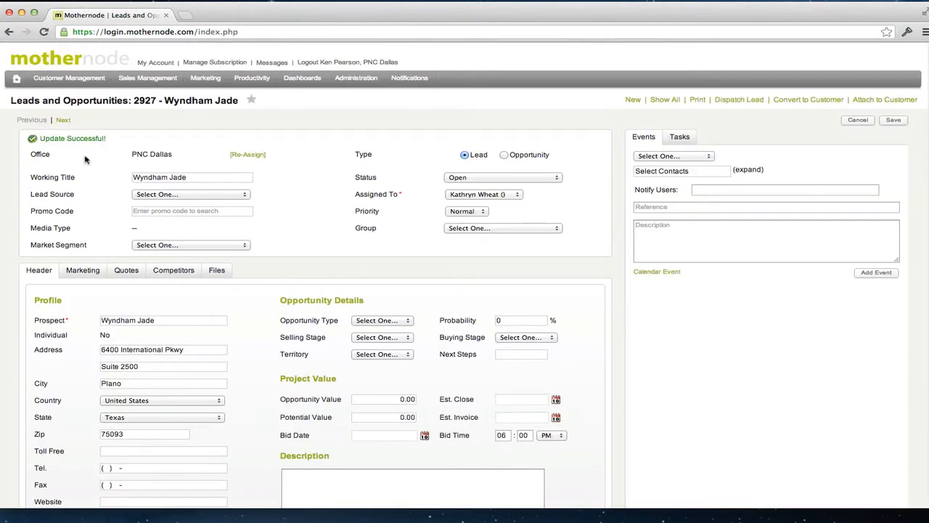
pyautogui.scroll(-4, 139, 339)
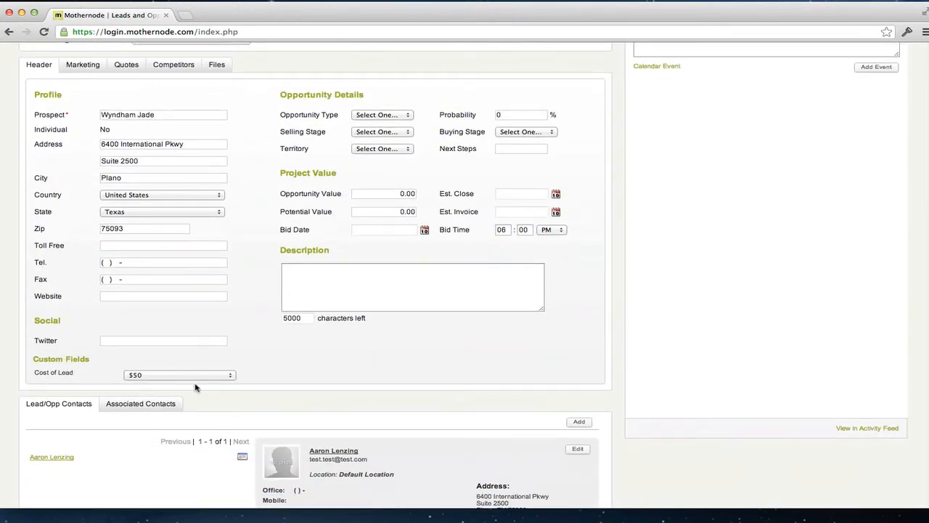
pyautogui.scroll(2, 289, 376)
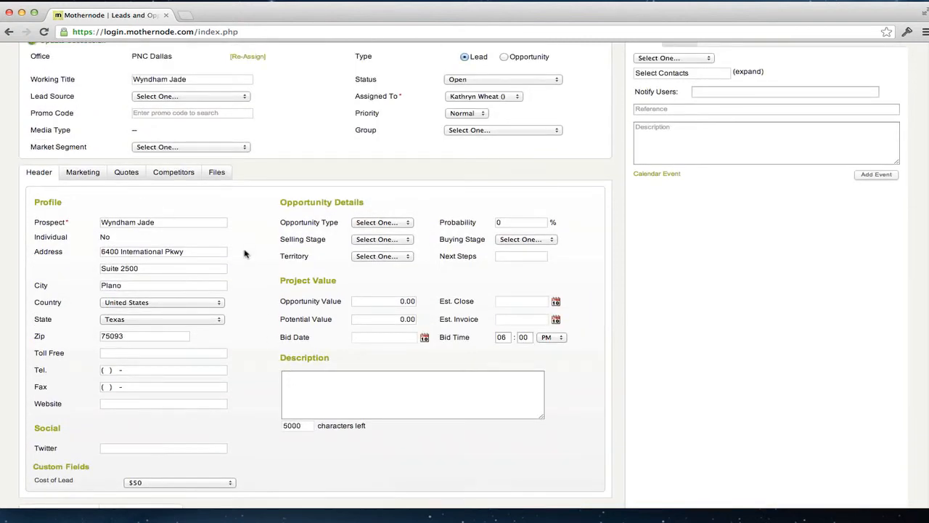
pyautogui.scroll(2, 247, 255)
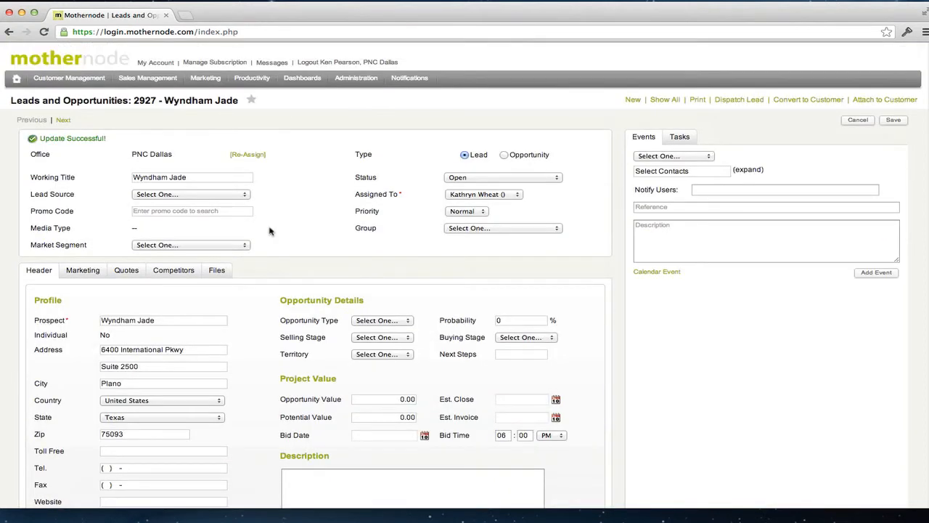